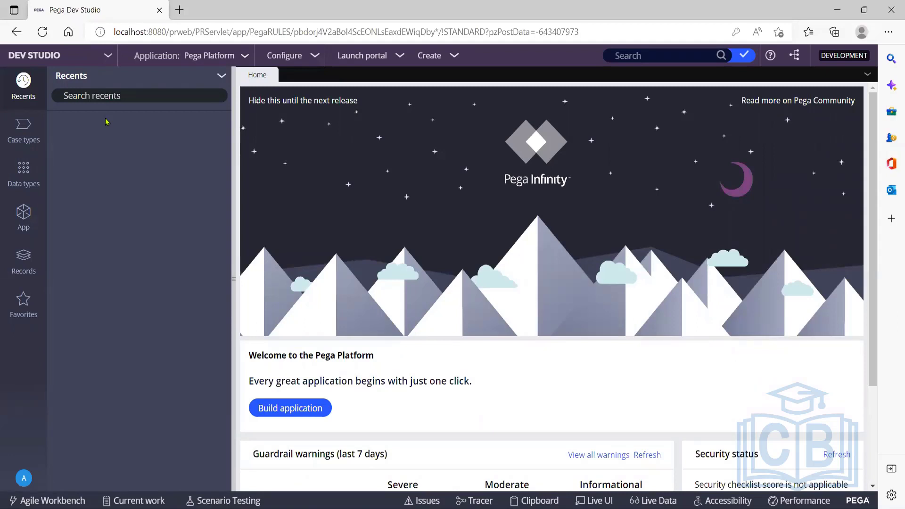
# Switch to Notepad and write a heading line with the two column titles "Standad agent" and "Advanced agent"
pyautogui.hotkey('alt', 'Tab')
pyautogui.write('A')
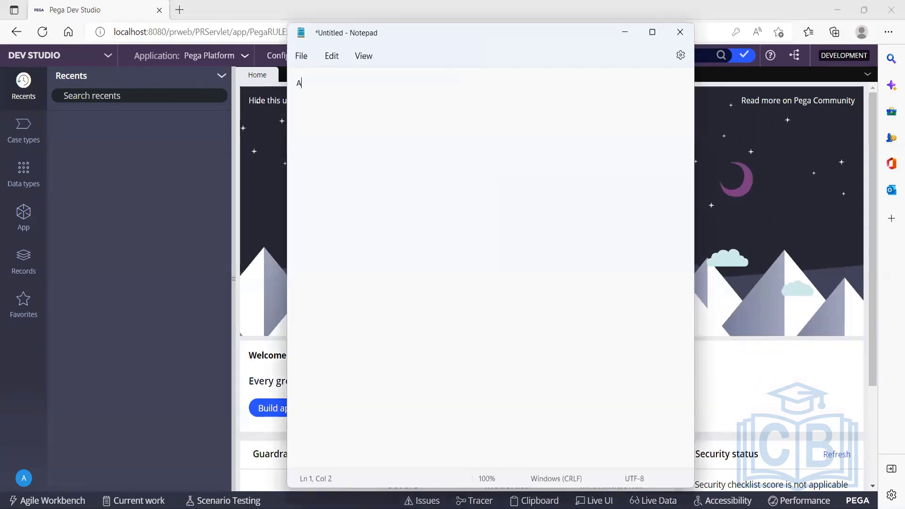
pyautogui.write('s')
pyautogui.press('BackSpace')
pyautogui.press('BackSpace')
pyautogui.write('Sy')
pyautogui.press('BackSpace')
pyautogui.write('tand')
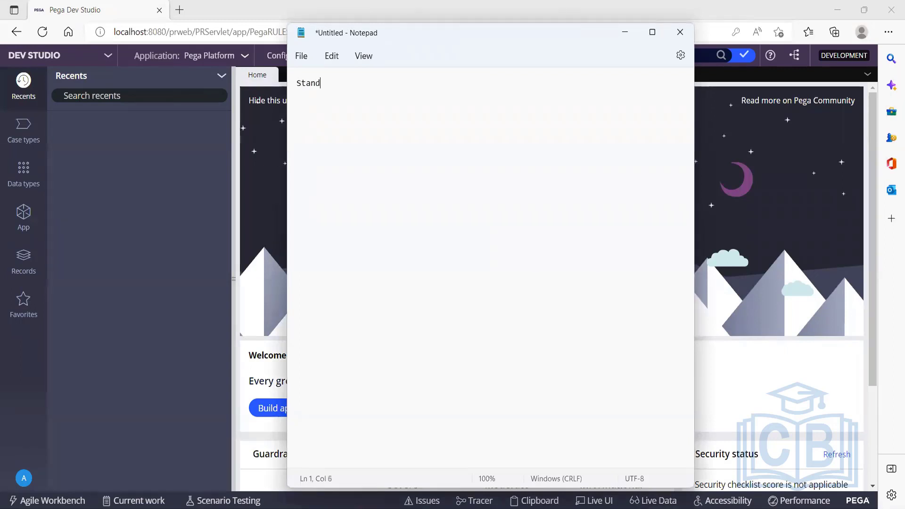
pyautogui.write('ad agent     Advanc')
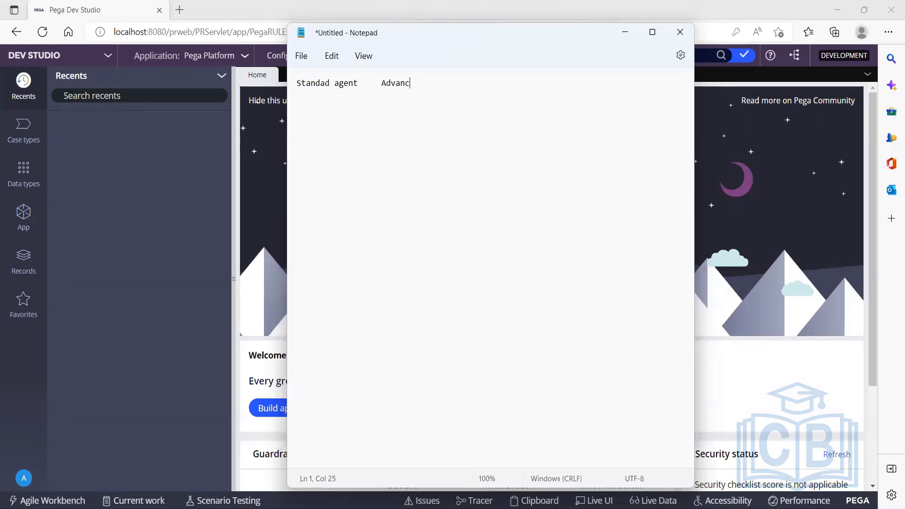
pyautogui.write('ed agent')
pyautogui.press('Return')
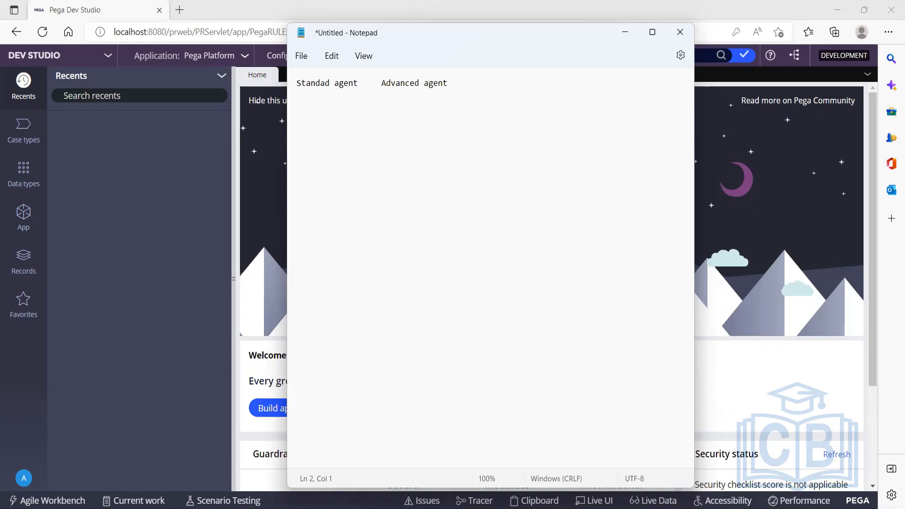
# Add "-->Queue processors" and "--> Job schedulers" beneath the respective headings, and space the two columns farther apart
pyautogui.write('-->Queue processo')
pyautogui.write('rs')
pyautogui.click(382, 83)
pyautogui.click(472, 93)
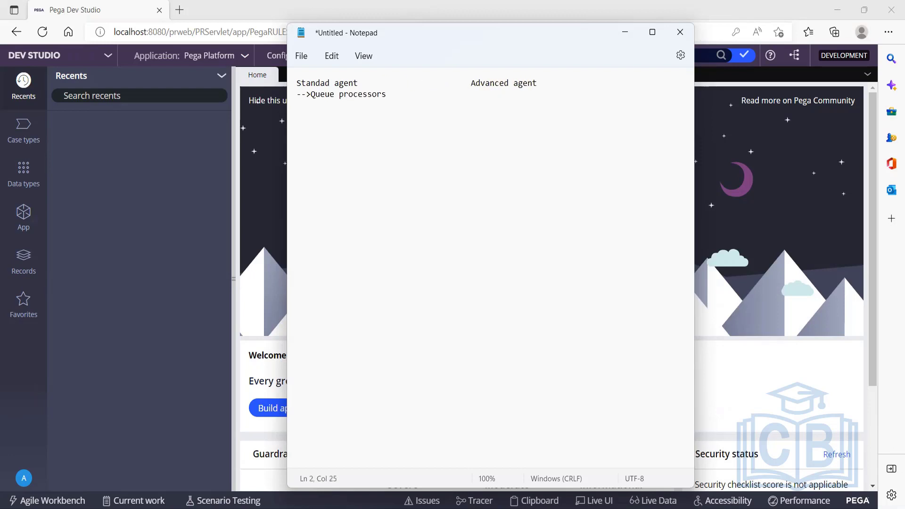
pyautogui.write('--> Job schedulers')
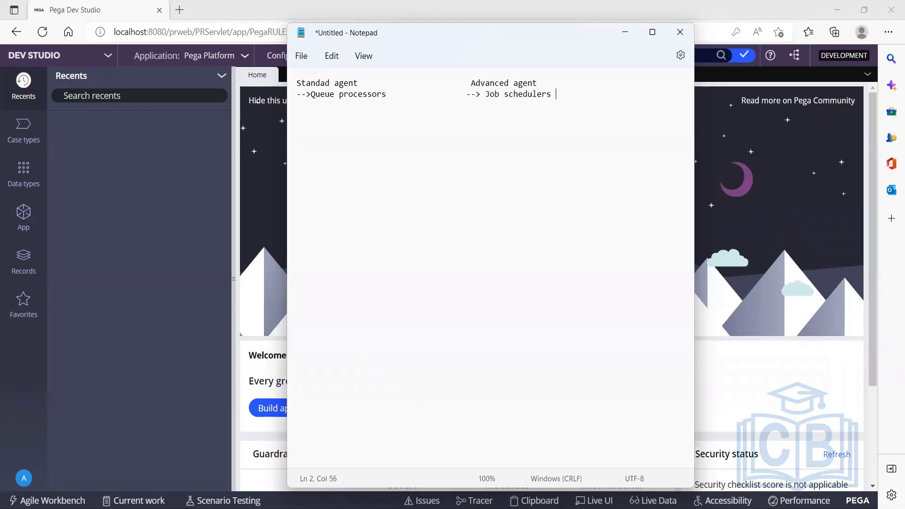
pyautogui.press('Return')
pyautogui.click(471, 83)
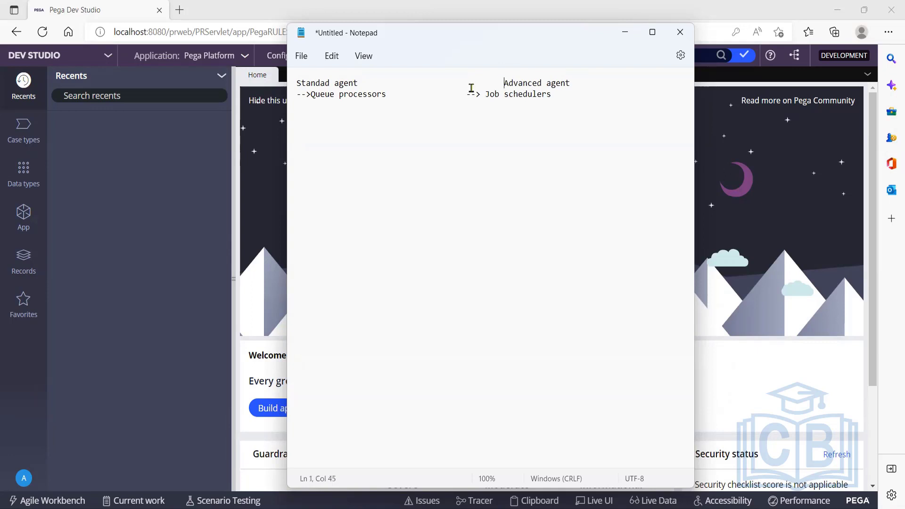
pyautogui.click(468, 95)
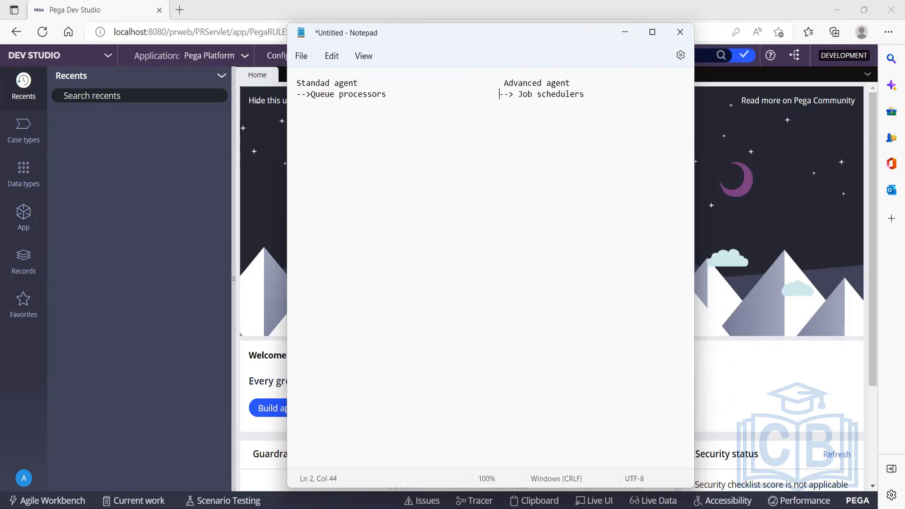
# Add a third line with "Case processing" in the first column and "It will trigger emails,send letter ,PDF,statements" in the second
pyautogui.click(298, 83)
pyautogui.click(617, 96)
pyautogui.press('Return')
pyautogui.write('Case processing  ')
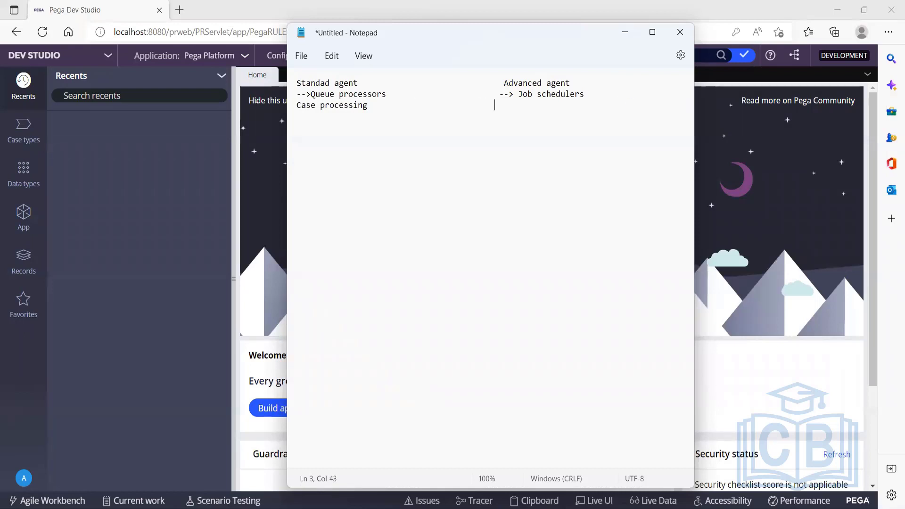
pyautogui.write('                           It wi')
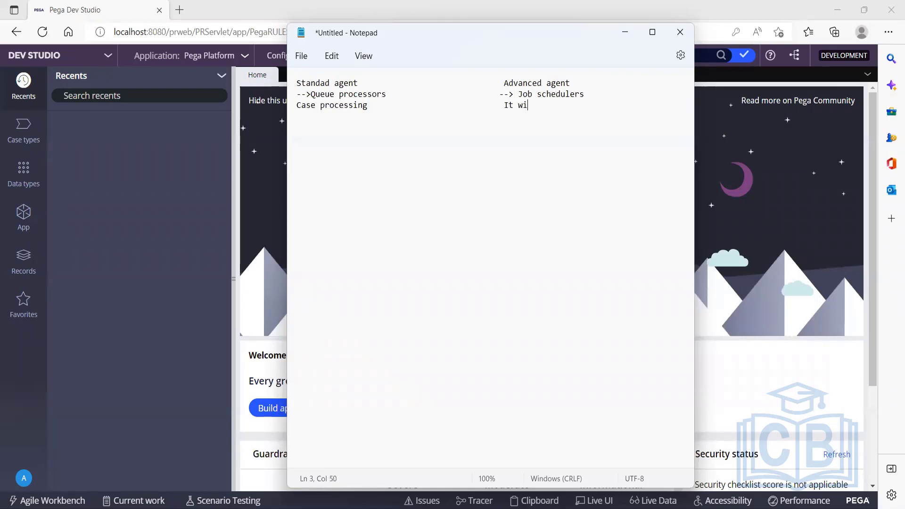
pyautogui.write('ll trigger emails,')
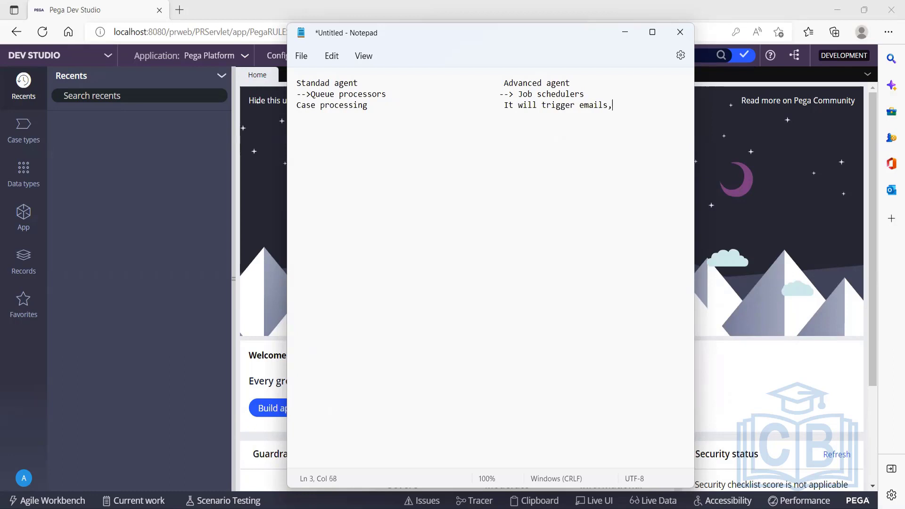
pyautogui.write('send letter ,PDF')
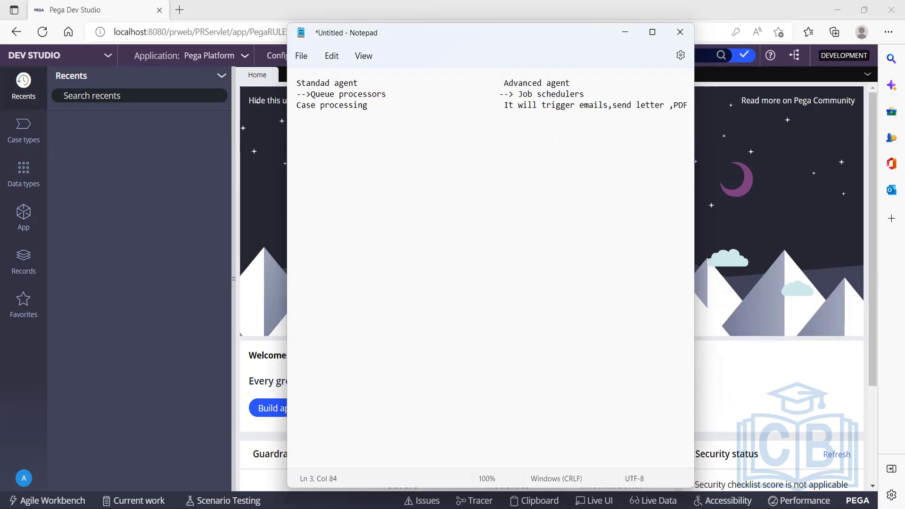
pyautogui.write(',state')
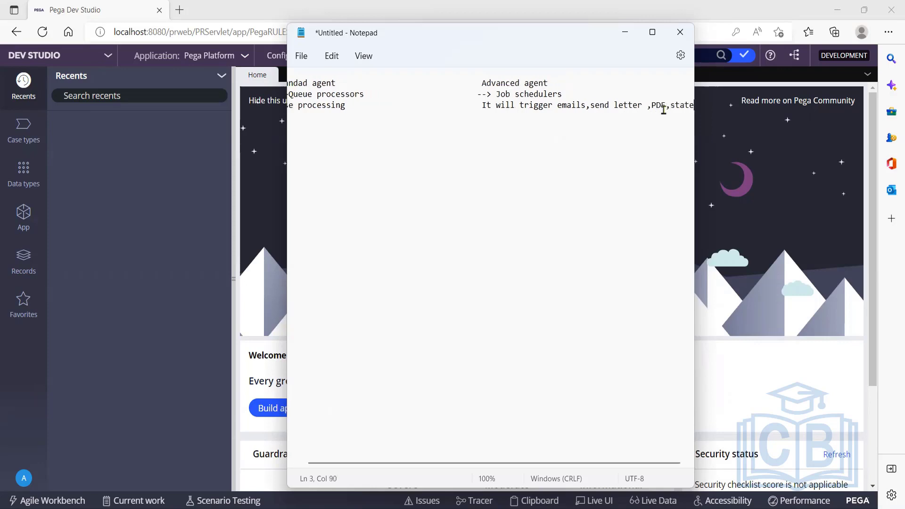
pyautogui.write('ments')
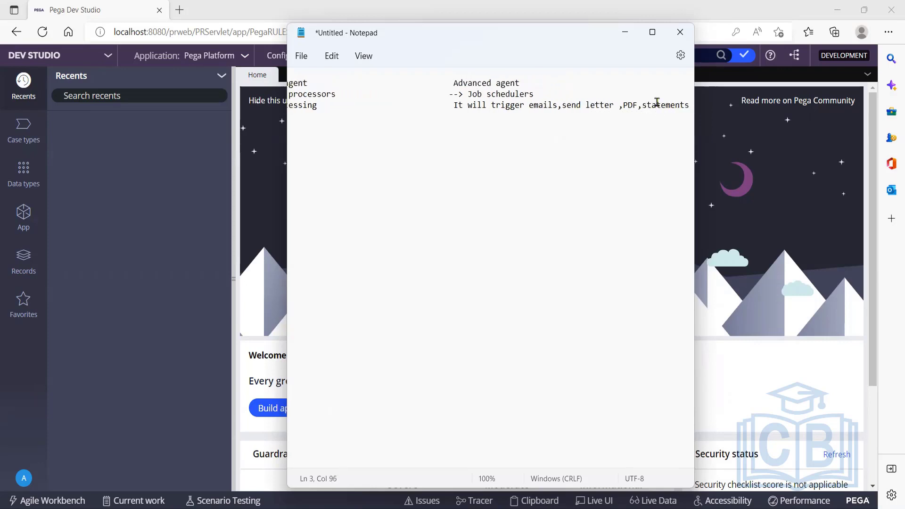
# Widen and reposition the notes window so the whole third line fits, and minimize it
pyautogui.click(653, 32)
pyautogui.click(652, 32)
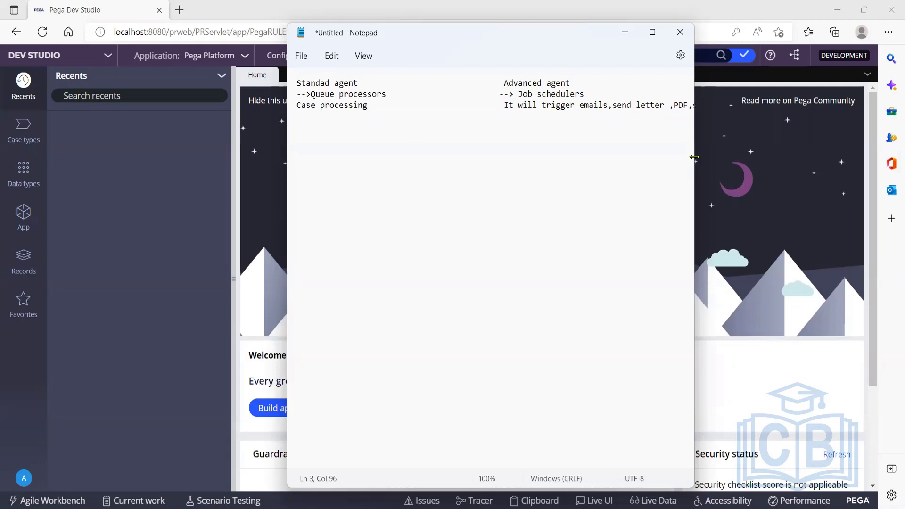
pyautogui.moveTo(695, 157); pyautogui.dragTo(847, 157)
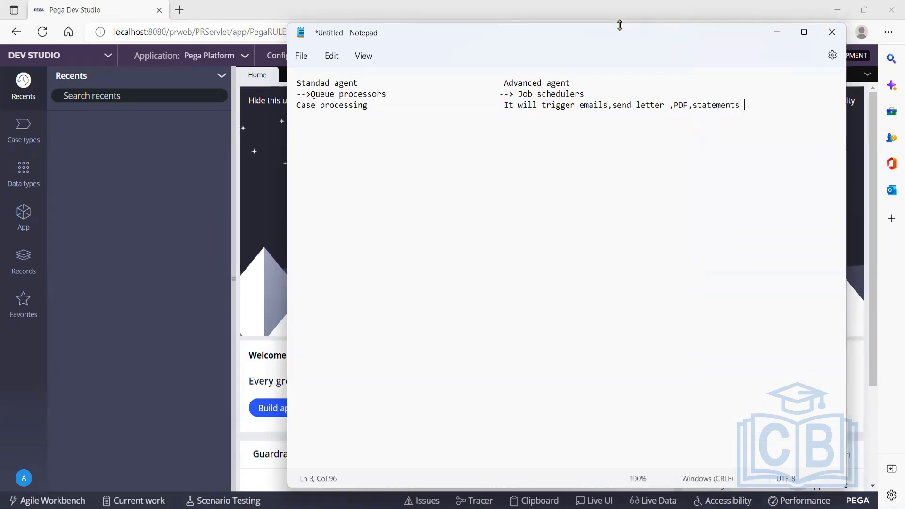
pyautogui.moveTo(621, 25); pyautogui.dragTo(598, 121)
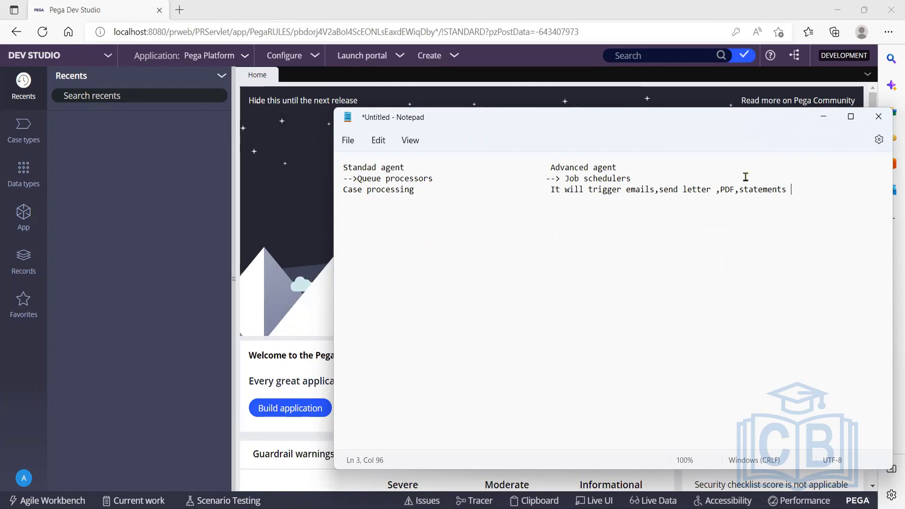
pyautogui.click(825, 118)
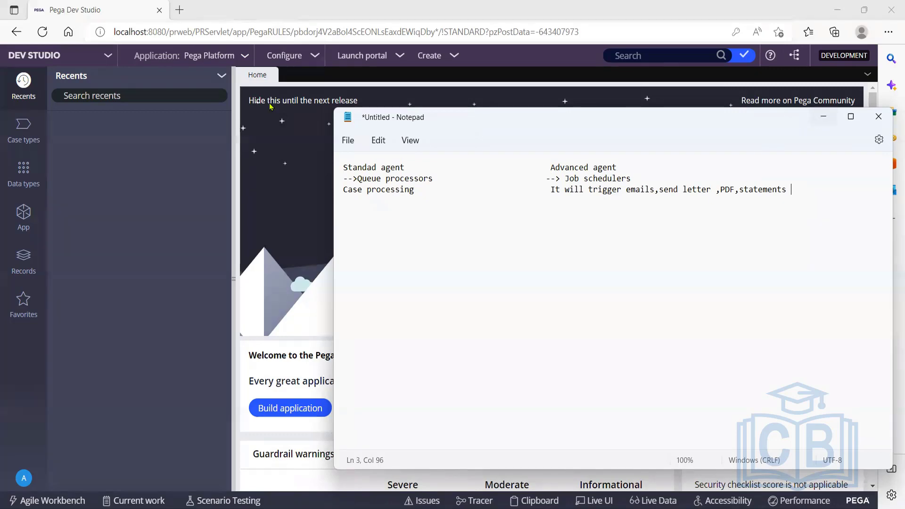
# In Pega Dev Studio, open the list of Agents instances from the SysAdmin records
pyautogui.click(105, 56)
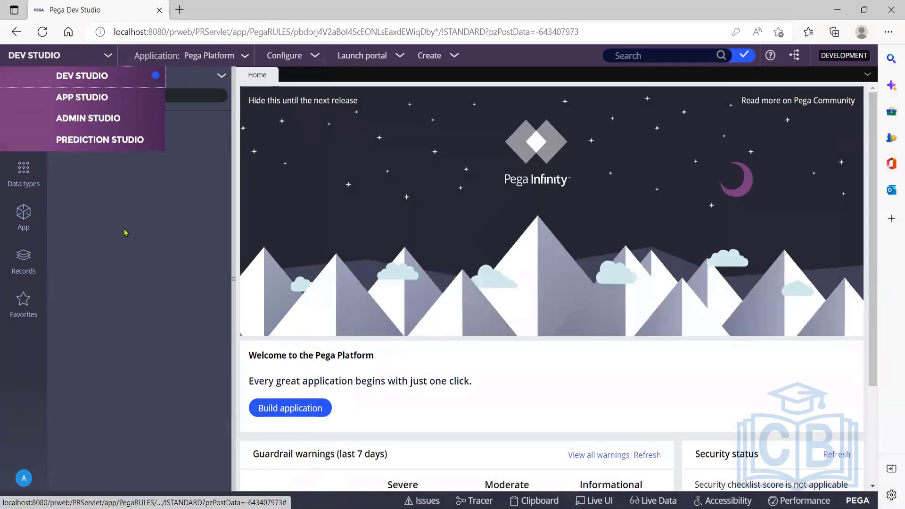
pyautogui.click(27, 267)
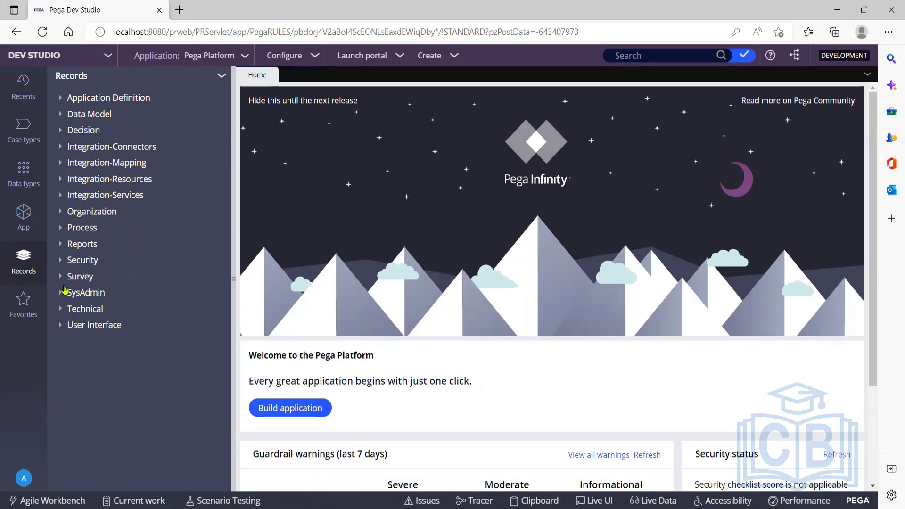
pyautogui.click(60, 313)
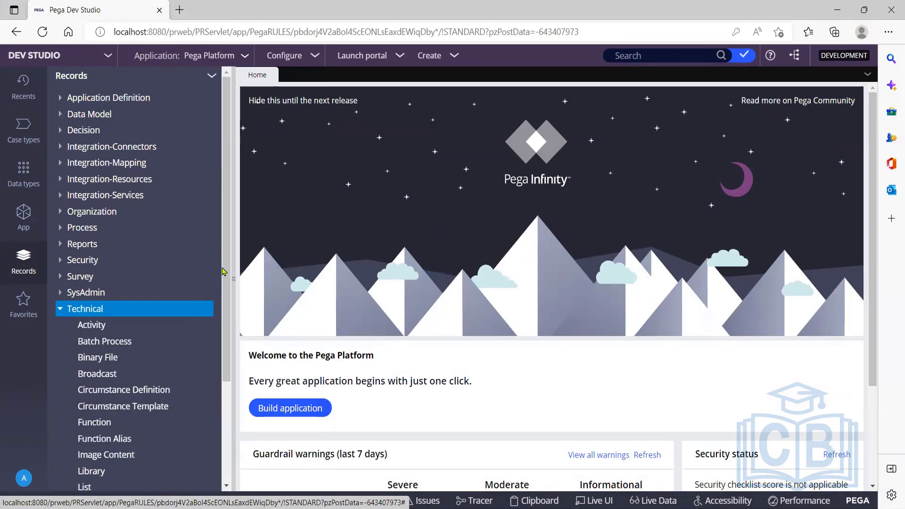
pyautogui.scroll(-3, 217, 283)
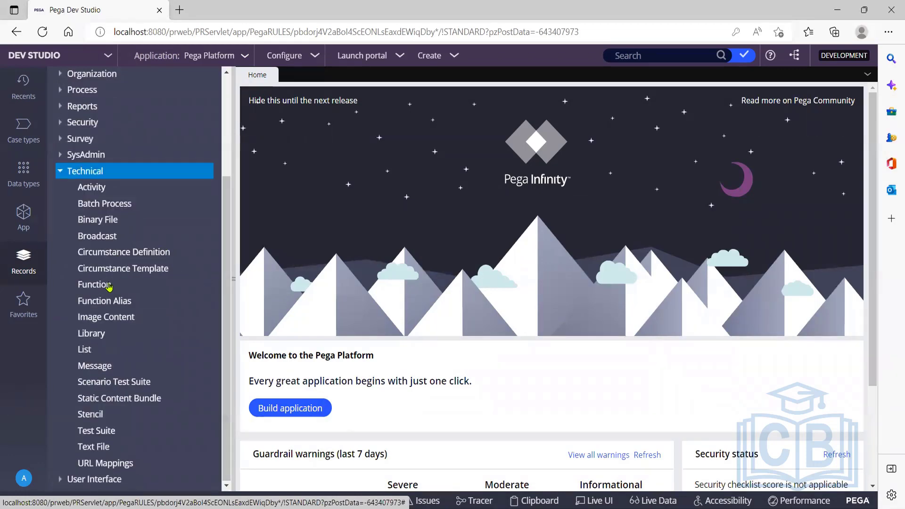
pyautogui.click(61, 156)
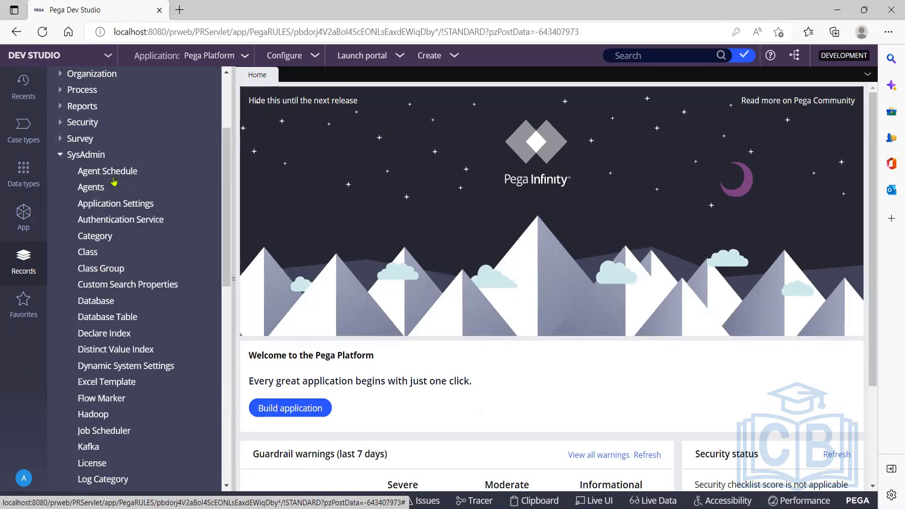
pyautogui.click(83, 191)
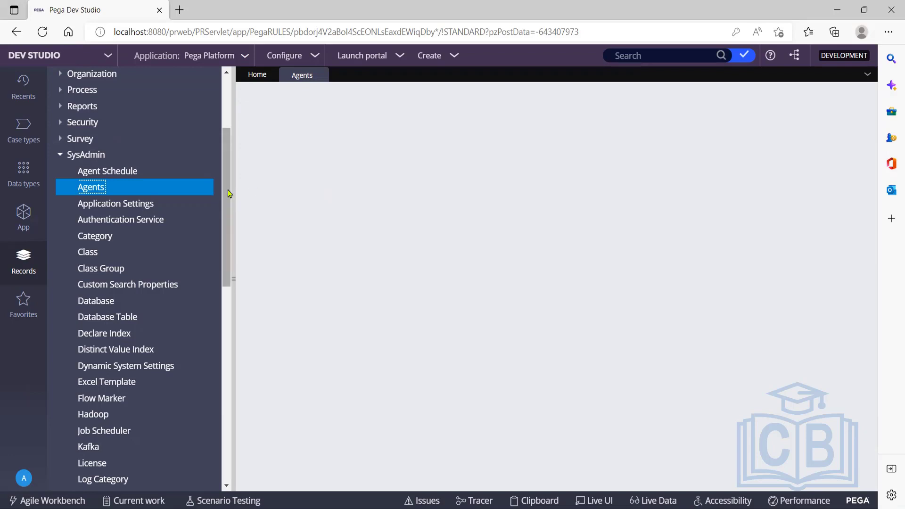
pyautogui.moveTo(228, 193); pyautogui.dragTo(225, 224)
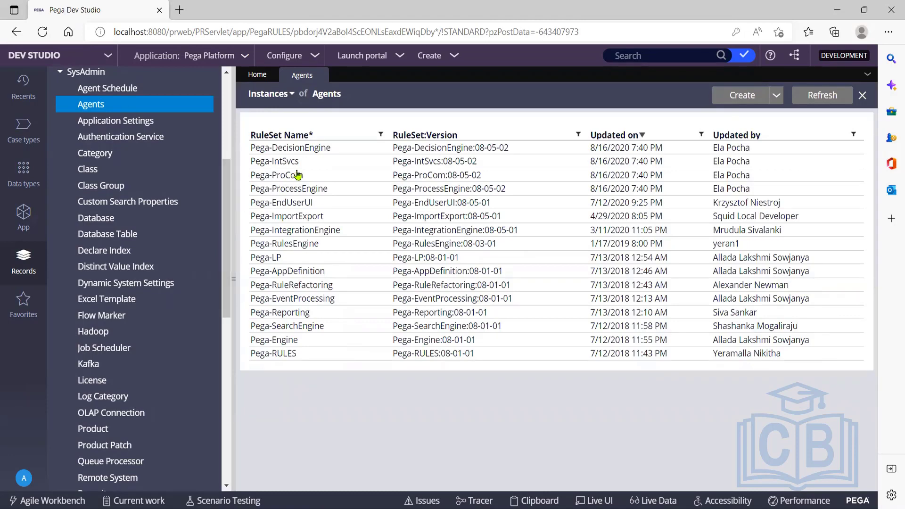
# Open the Pega-DecisionEngine agents rule, narrow the records explorer, and expand the details of the ADMSnapshot agent
pyautogui.click(325, 154)
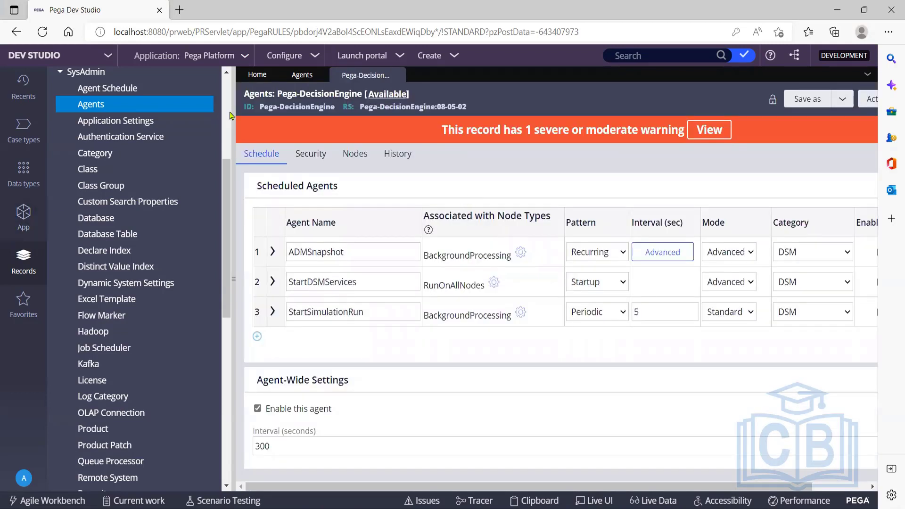
pyautogui.moveTo(210, 104); pyautogui.dragTo(173, 101)
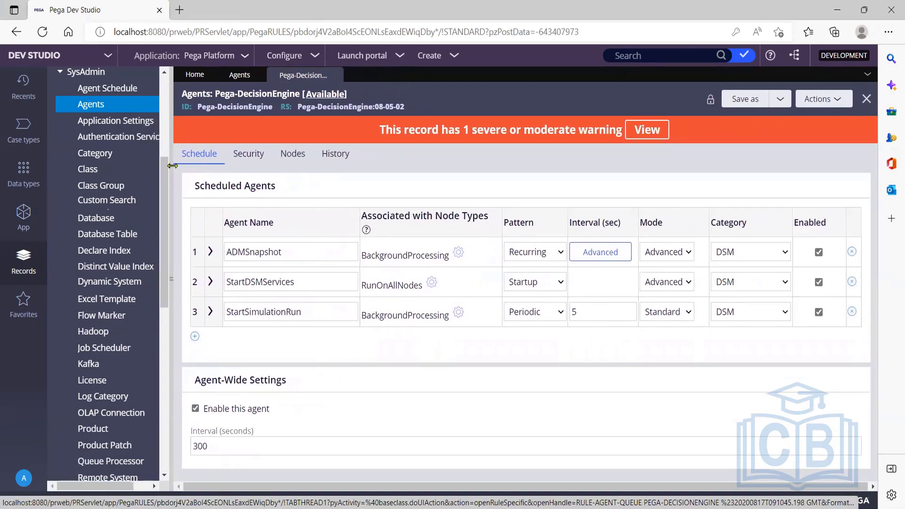
pyautogui.click(210, 253)
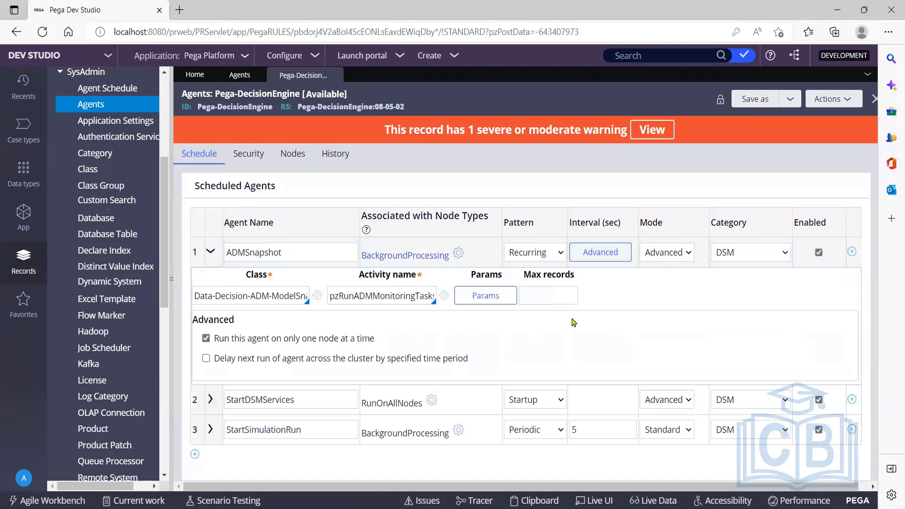
pyautogui.scroll(-1, 574, 324)
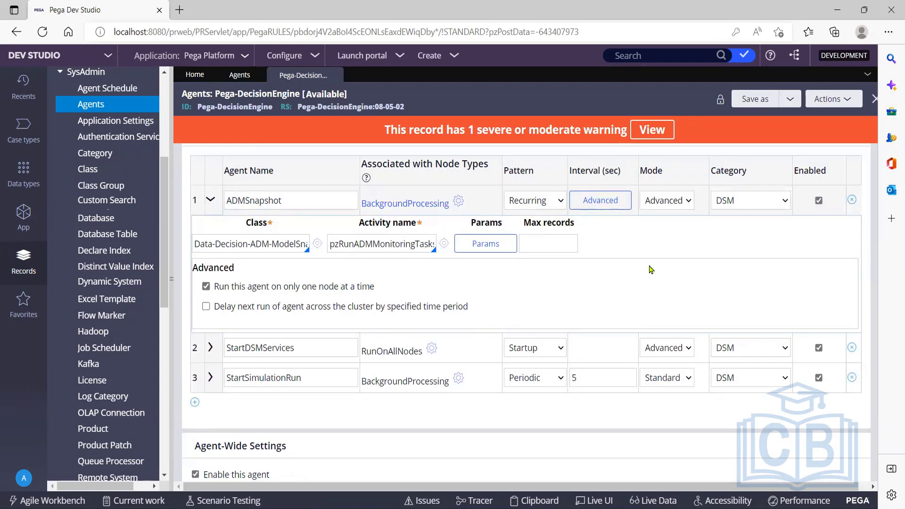
pyautogui.scroll(2, 651, 269)
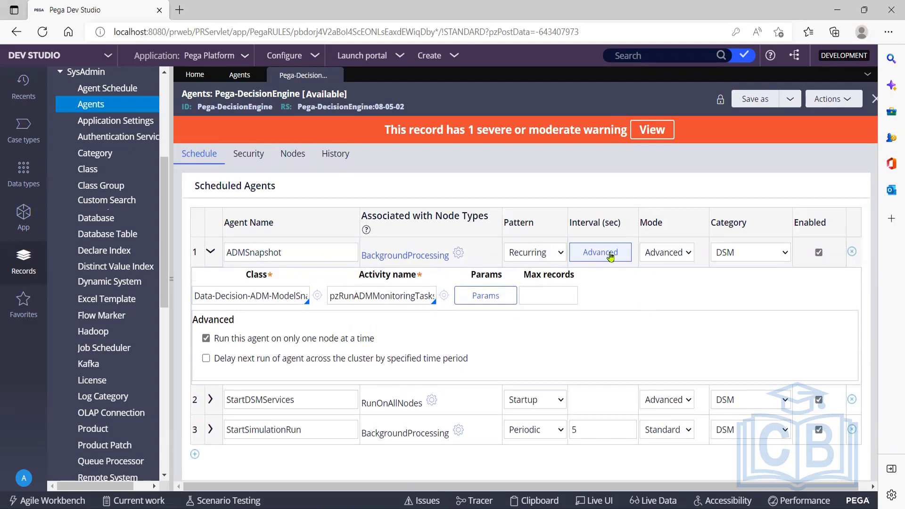
# Review the available Mode and Pattern options for the ADMSnapshot agent without changing either setting
pyautogui.click(690, 256)
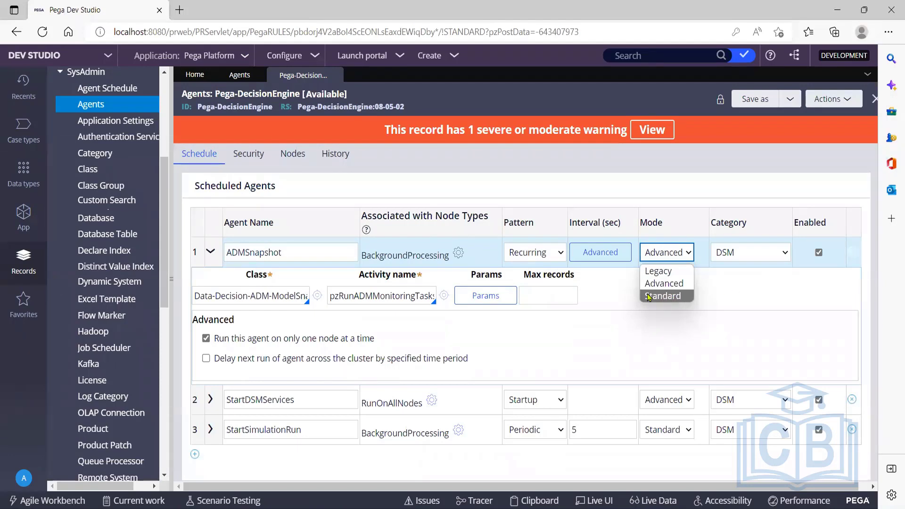
pyautogui.click(751, 297)
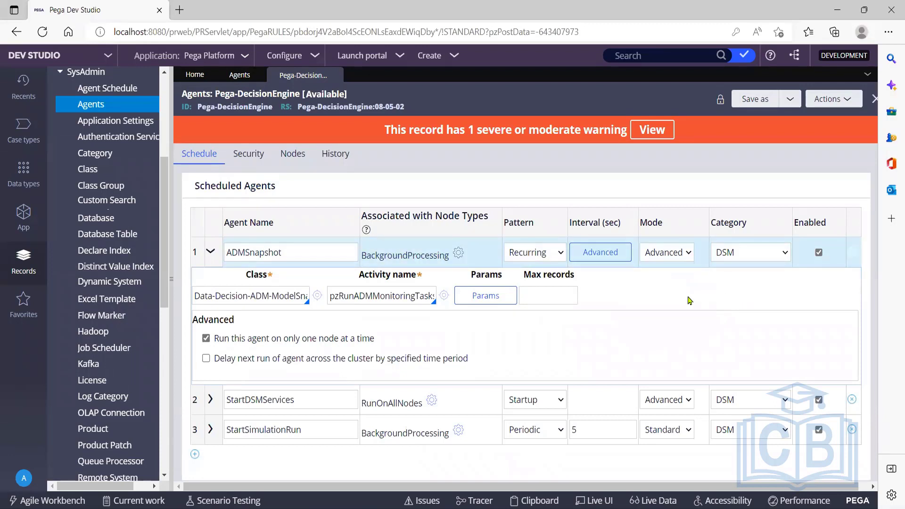
pyautogui.click(561, 255)
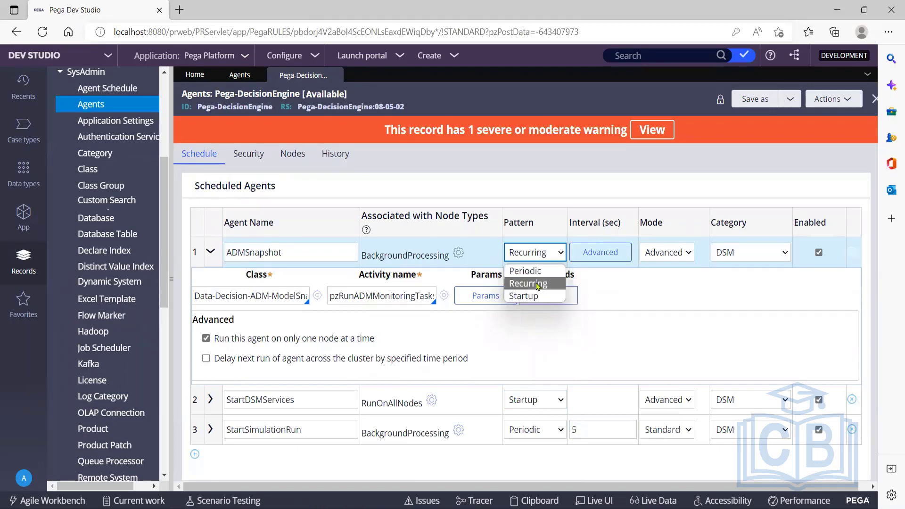
pyautogui.click(609, 314)
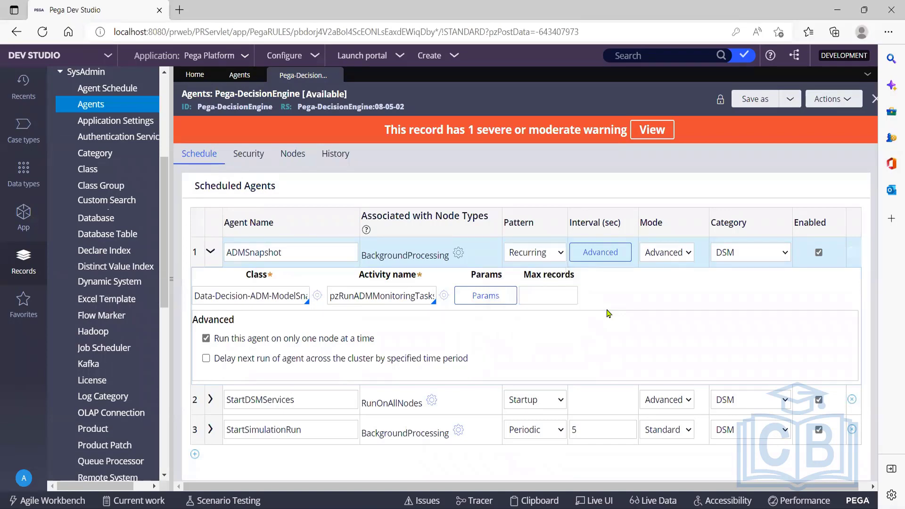
pyautogui.click(563, 256)
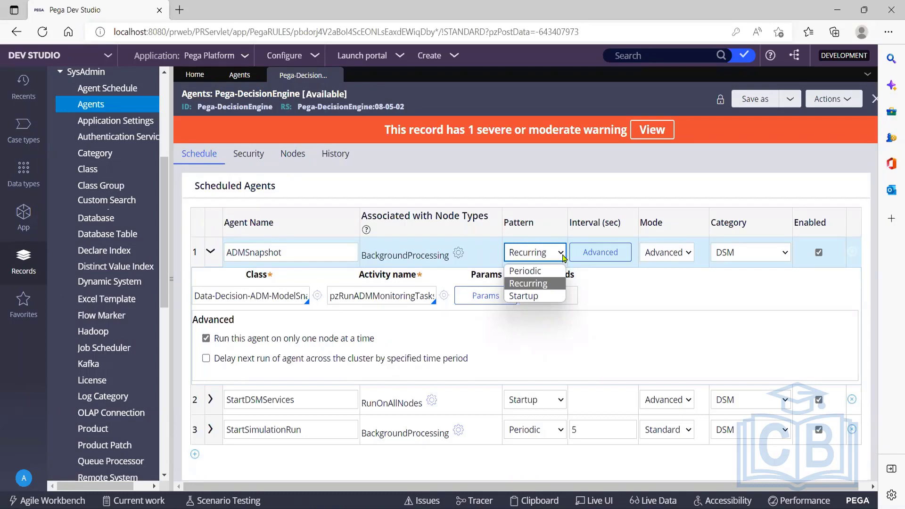
# Open the advanced interval parameters of the ADMSnapshot agent and review the start hour and time zone choices
pyautogui.click(602, 255)
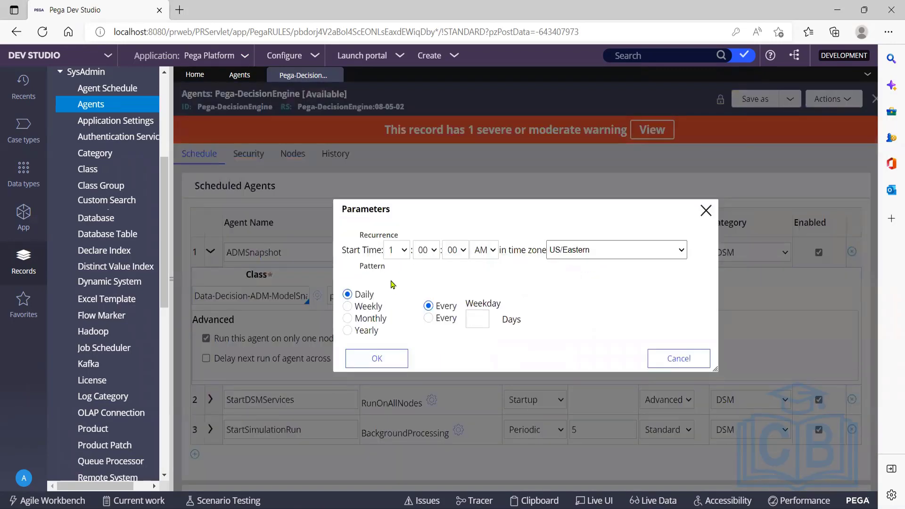
pyautogui.click(407, 251)
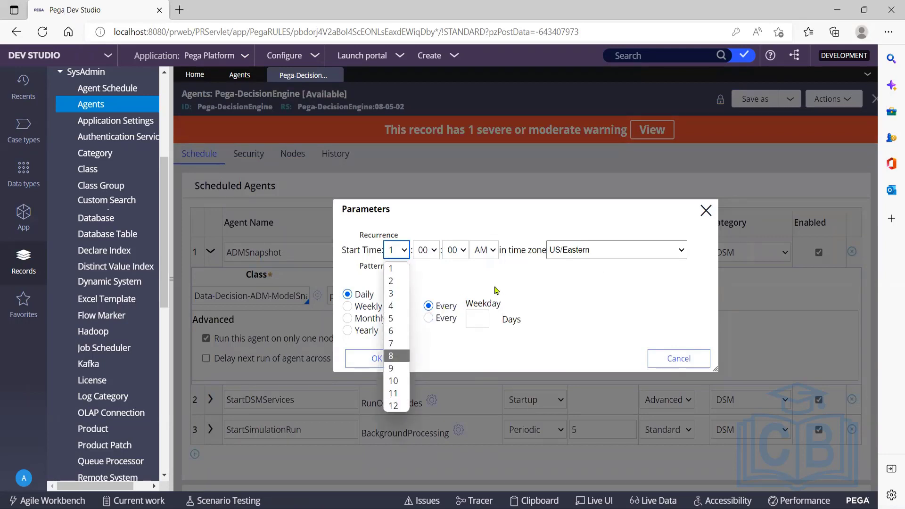
pyautogui.click(621, 292)
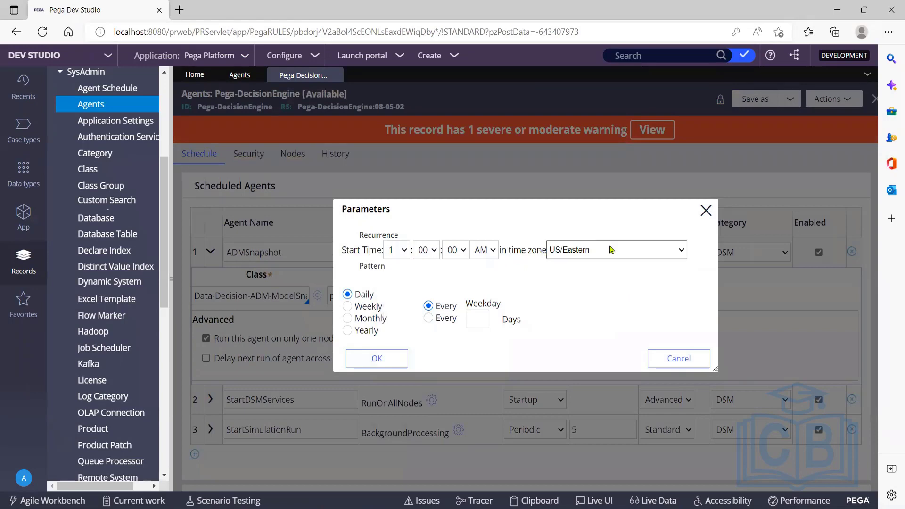
pyautogui.click(683, 252)
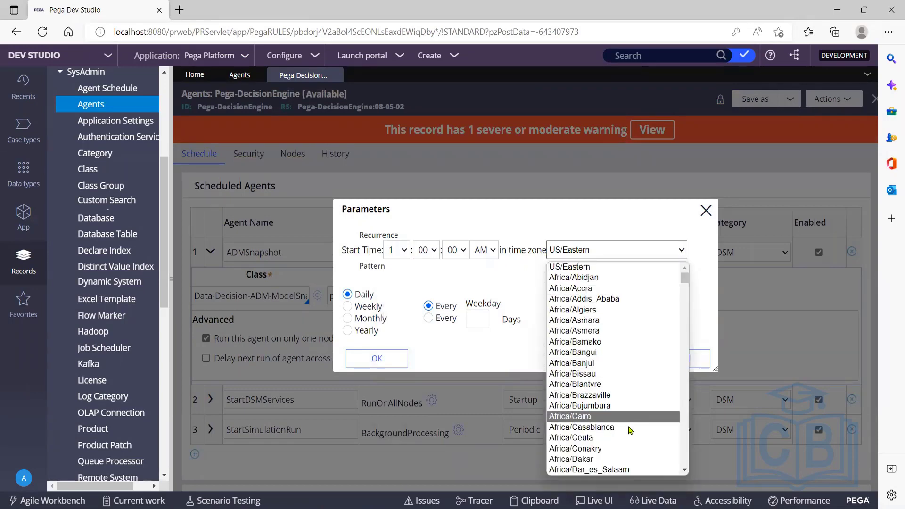
pyautogui.scroll(-20, 630, 430)
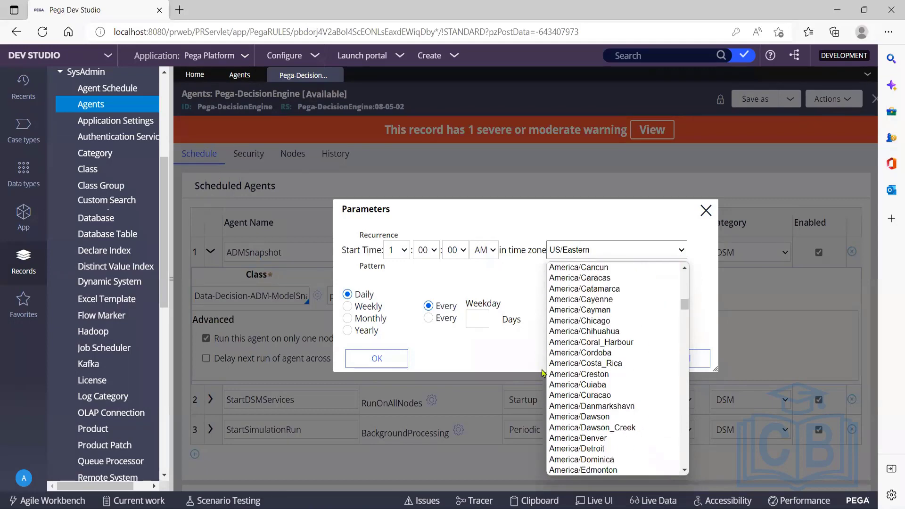
pyautogui.click(470, 282)
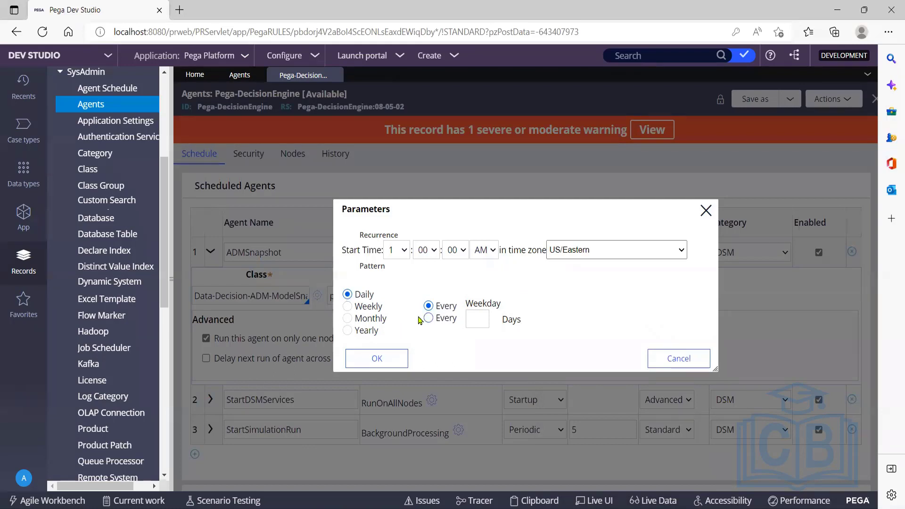
# Try a Weekly recurrence pattern on Monday, Tuesday, Wednesday, Thursday and Friday
pyautogui.click(478, 316)
pyautogui.hotkey('shift', 'Tab')
pyautogui.click(348, 307)
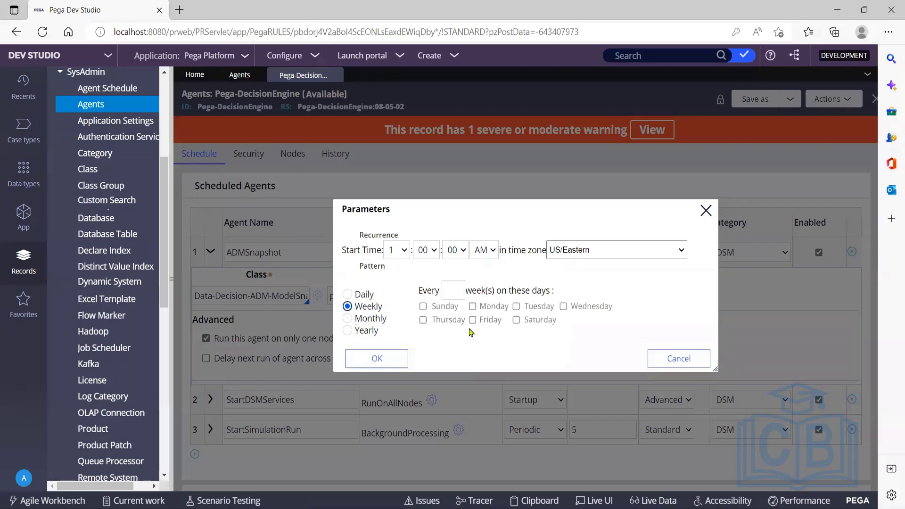
pyautogui.click(482, 307)
pyautogui.click(517, 307)
pyautogui.click(564, 308)
pyautogui.click(473, 321)
pyautogui.click(423, 320)
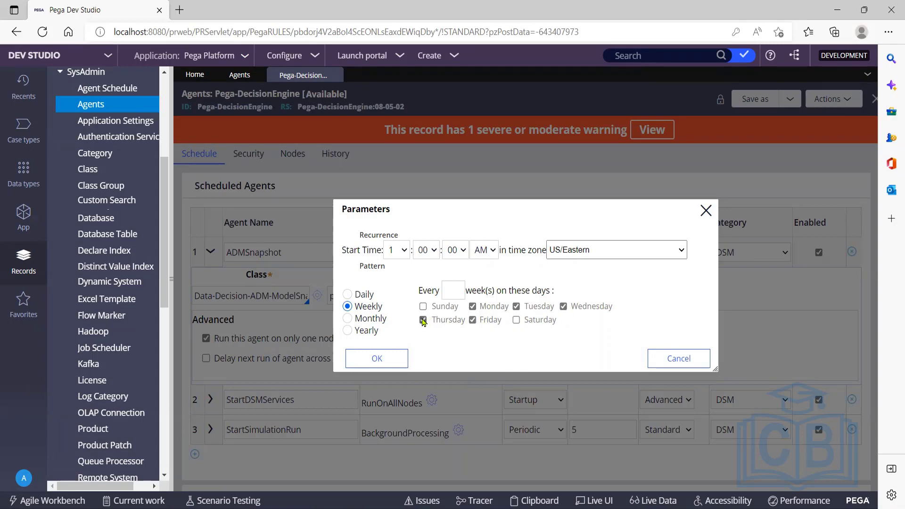
# Try the Monthly recurrence pattern, selecting its Day option and switching to the The option
pyautogui.click(348, 319)
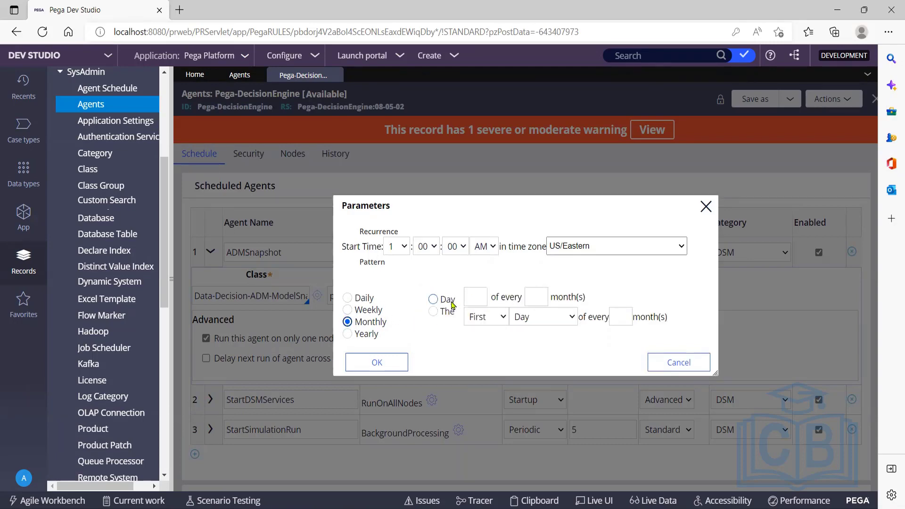
pyautogui.click(434, 299)
pyautogui.click(475, 299)
pyautogui.click(533, 297)
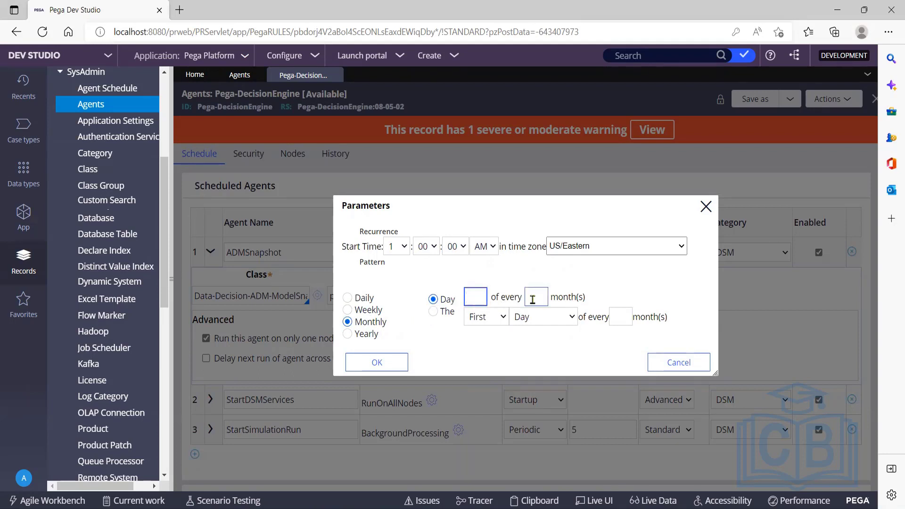
pyautogui.click(434, 312)
pyautogui.click(542, 324)
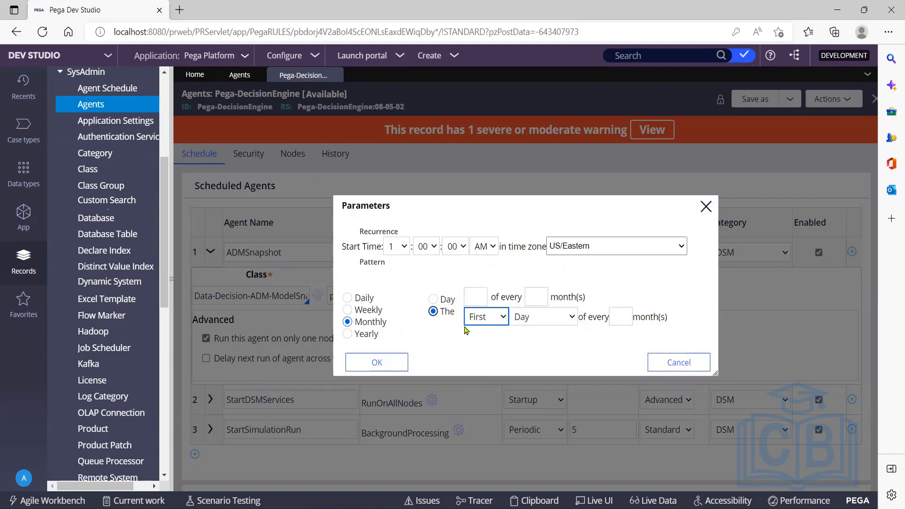
# Look at the Yearly recurrence settings and the Monthly ordinal choices, and cancel the interval parameters
pyautogui.click(348, 334)
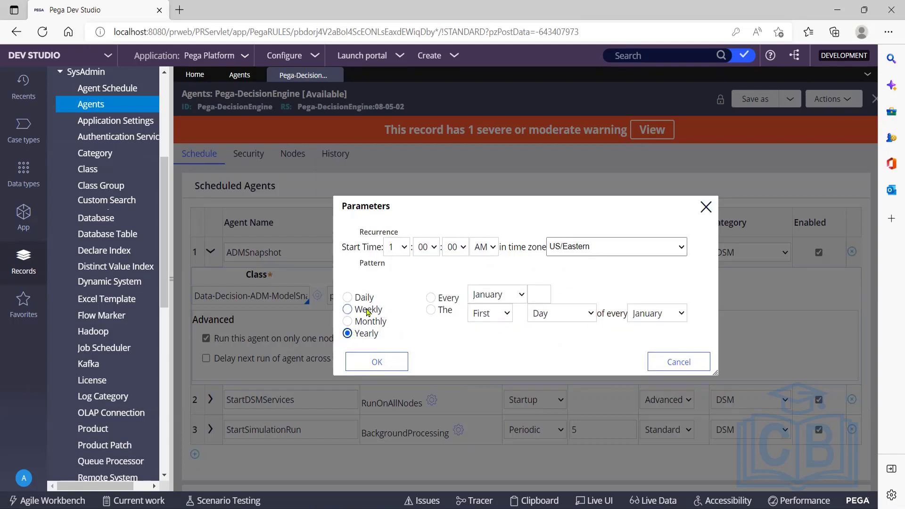
pyautogui.click(348, 322)
pyautogui.click(532, 320)
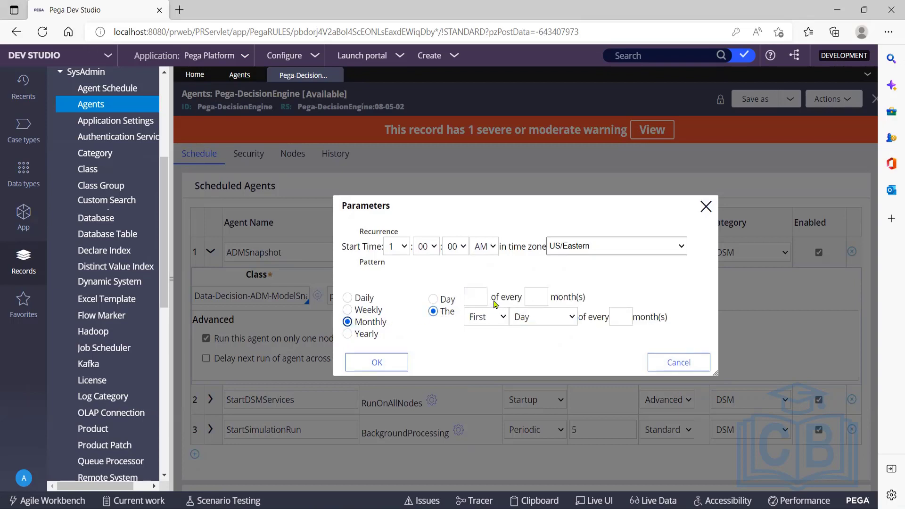
pyautogui.click(502, 319)
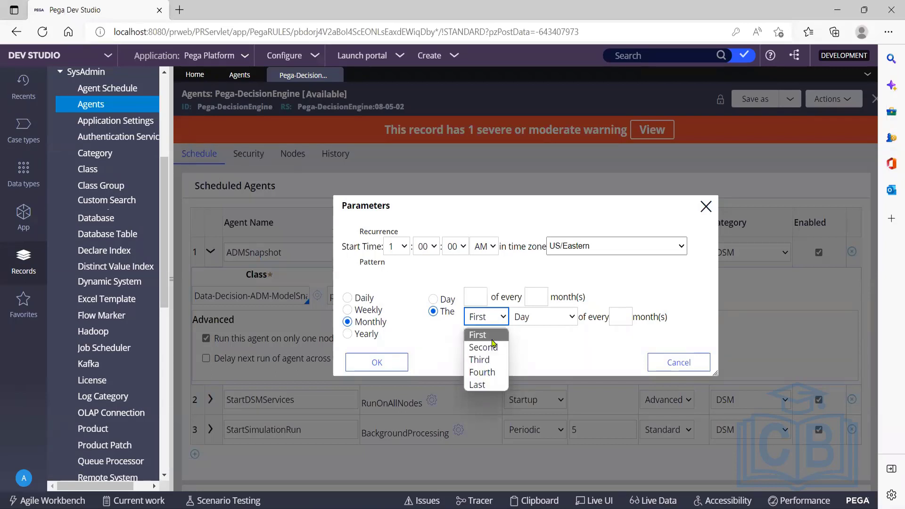
pyautogui.click(554, 342)
pyautogui.click(679, 362)
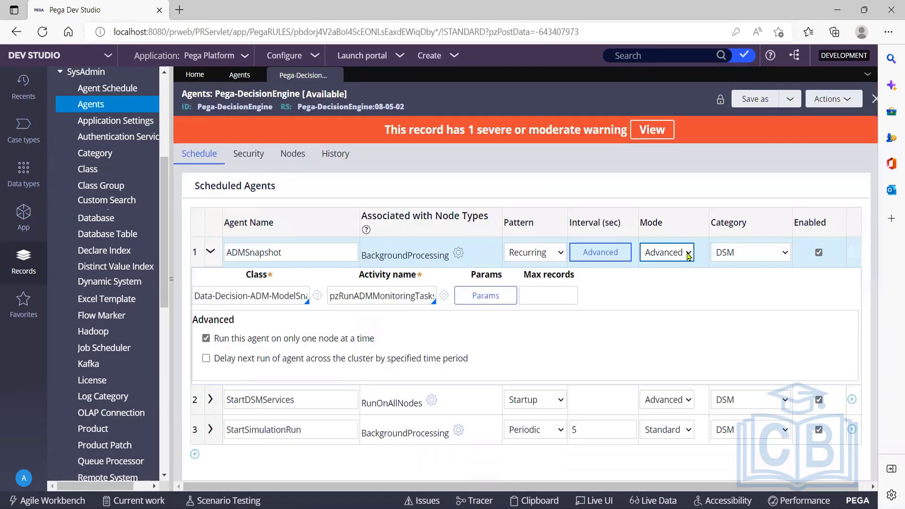
# Recheck the Mode list and the Pattern list of the ADMSnapshot agent, keeping Advanced and Recurring
pyautogui.click(689, 253)
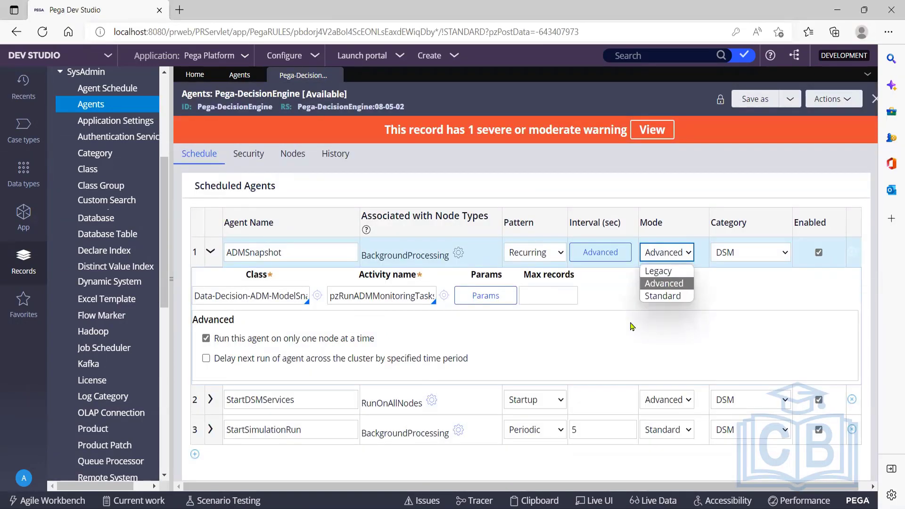
pyautogui.click(613, 329)
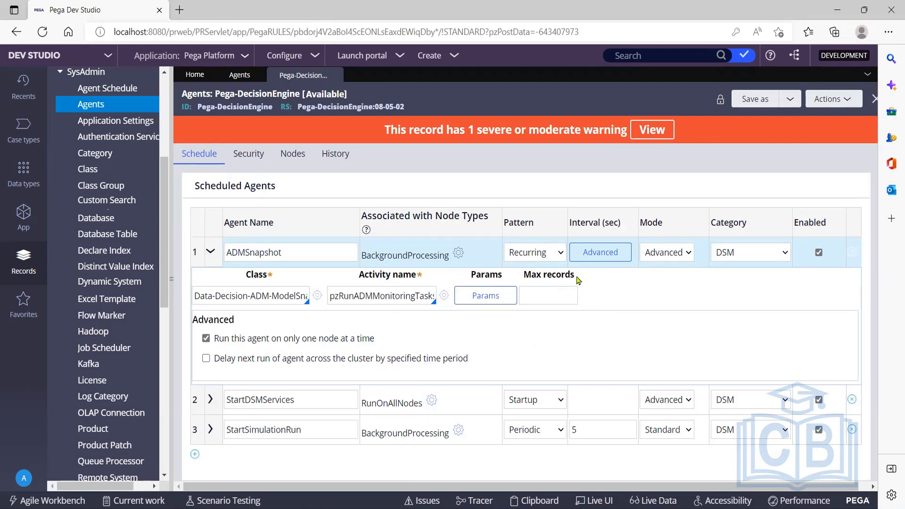
pyautogui.click(560, 255)
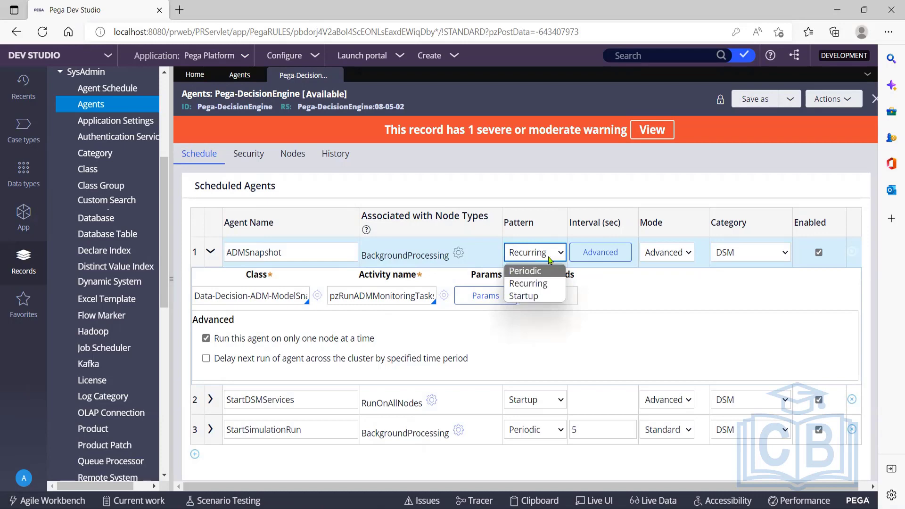
pyautogui.click(644, 295)
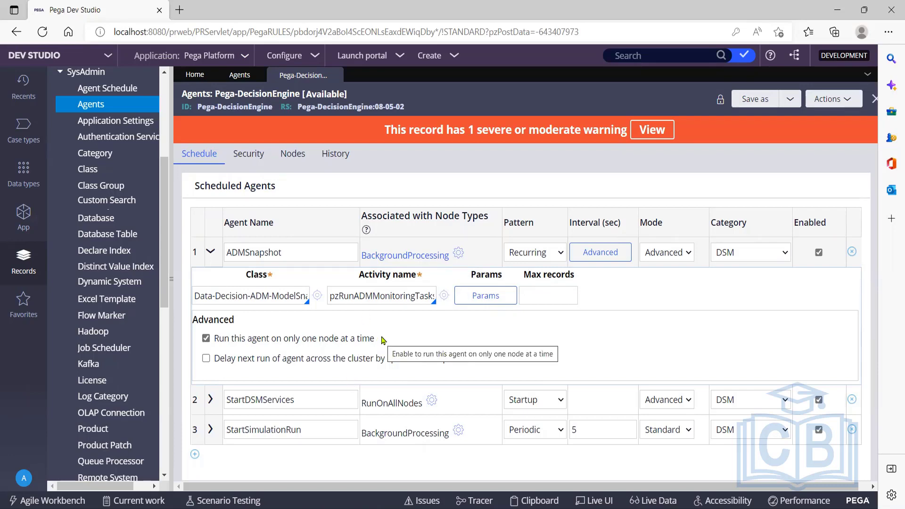
# Examine the "Run this agent on only one node at a time" option, the other scheduled agents and the Agent-Wide Settings
pyautogui.moveTo(382, 340); pyautogui.dragTo(214, 340)
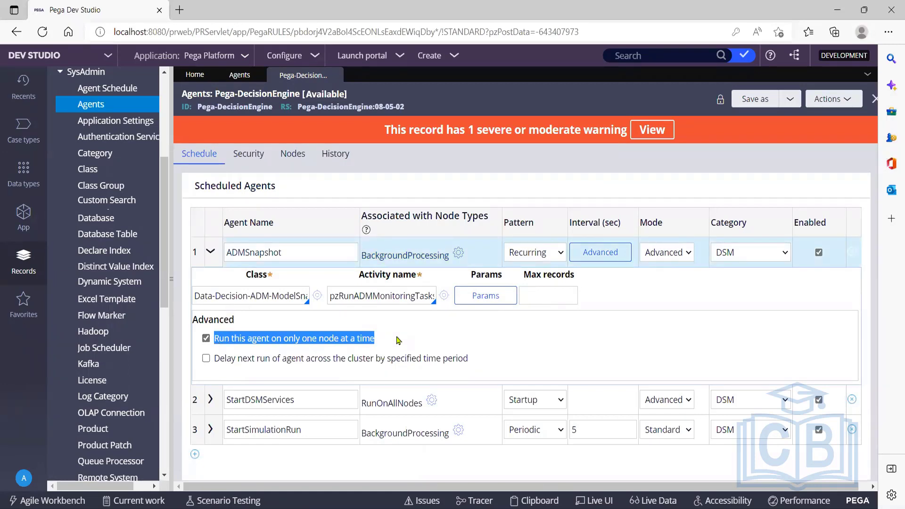
pyautogui.scroll(-1, 411, 325)
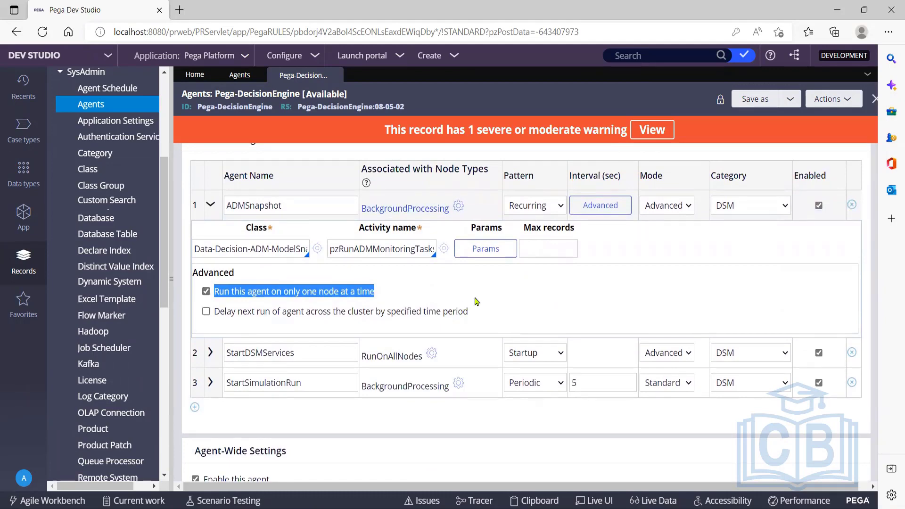
pyautogui.click(428, 292)
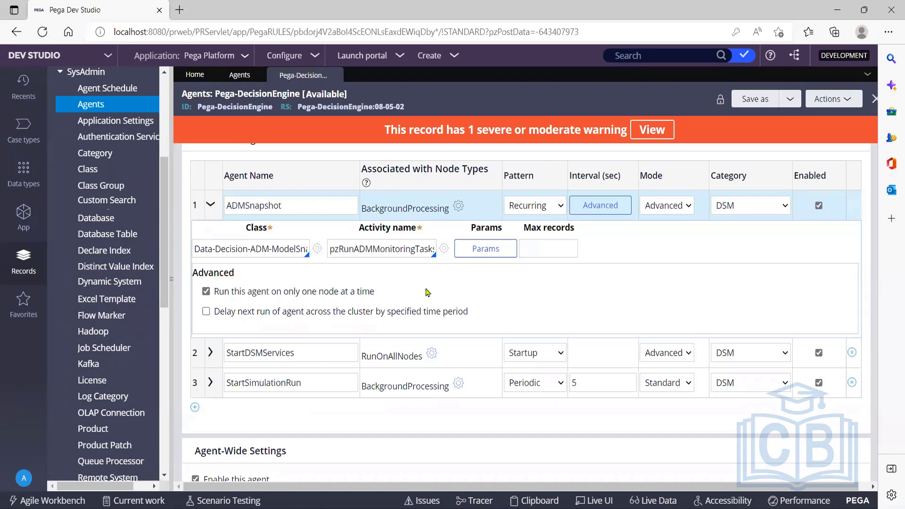
pyautogui.scroll(-1, 410, 383)
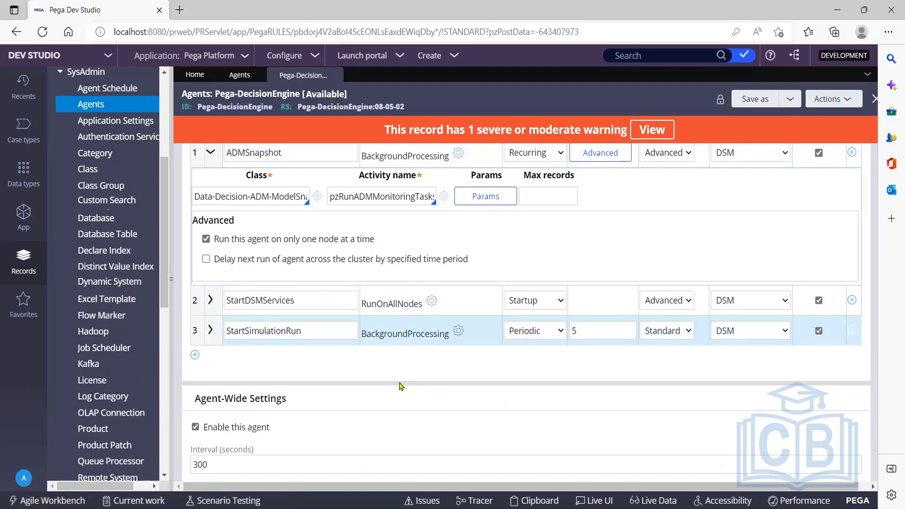
pyautogui.scroll(3, 401, 385)
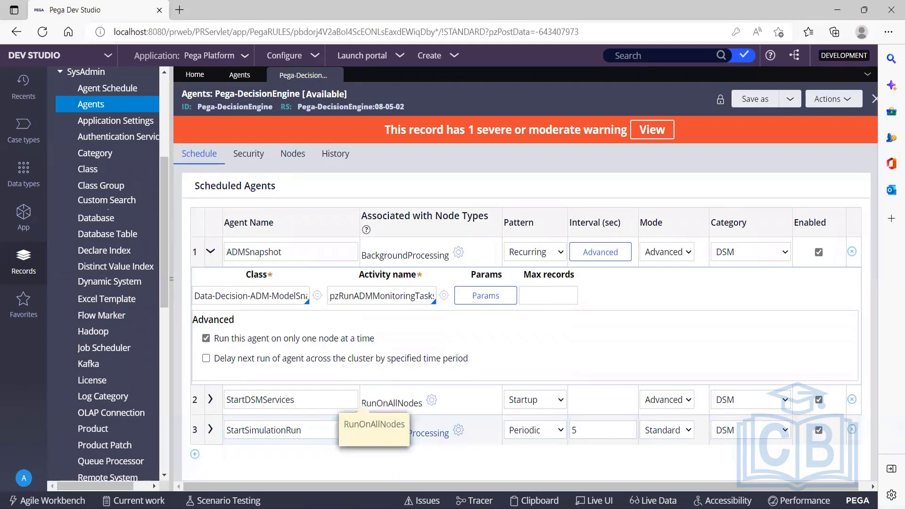
# Switch to the Notepad notes and start a new line below the third line
pyautogui.hotkey('alt', 'Tab')
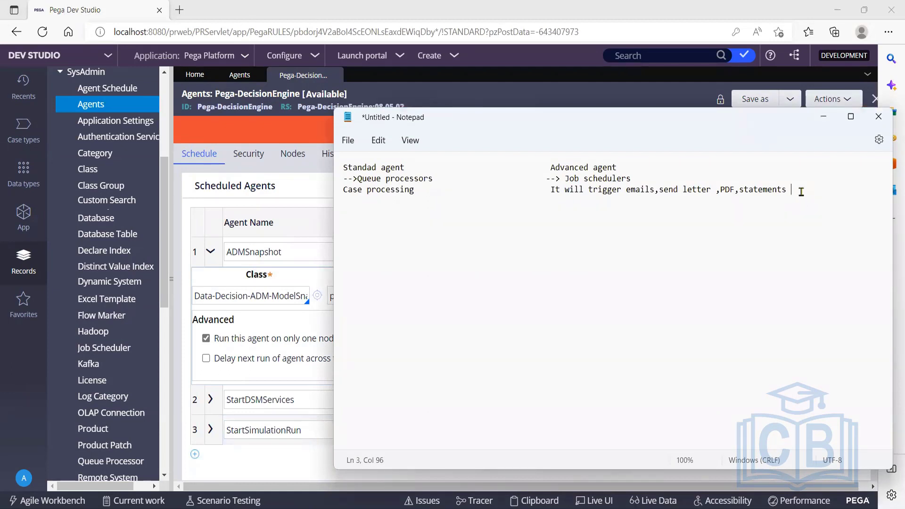
pyautogui.press('Return')
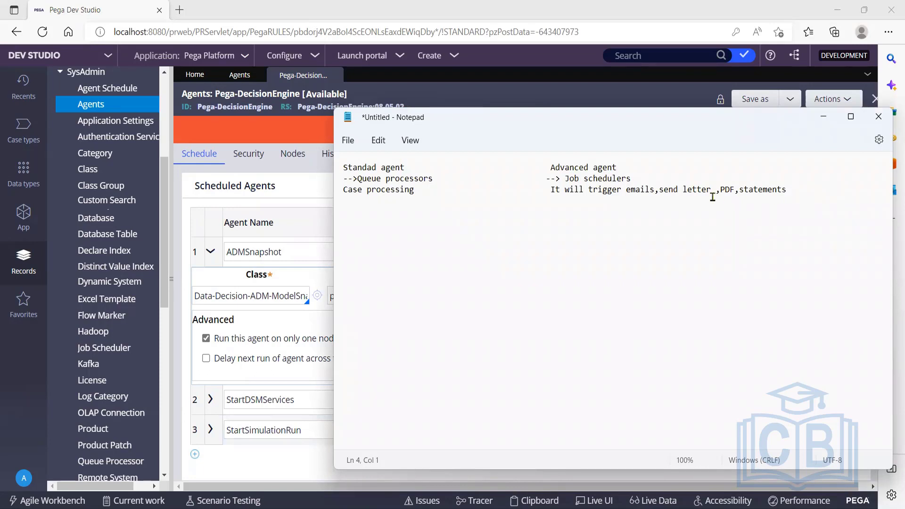